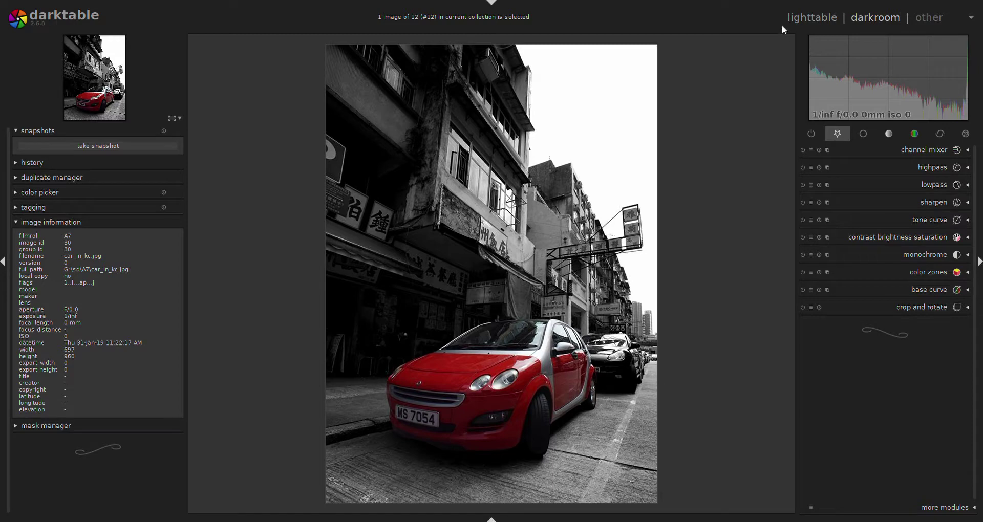
- Go back to lighttable and open the red car photo DSC04431.ARW in darkroom
{"action": "left_click", "coordinate": [816, 18]}
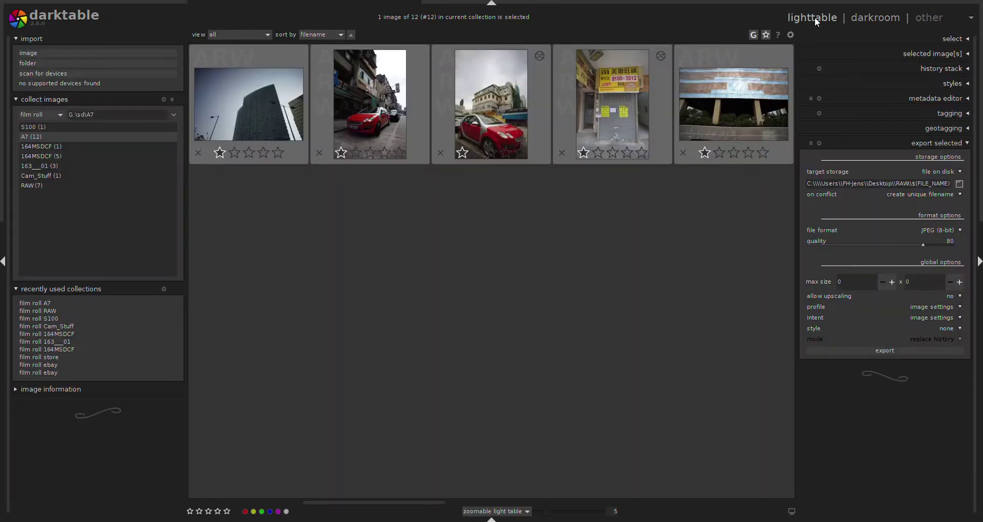
{"action": "double_click", "coordinate": [364, 104]}
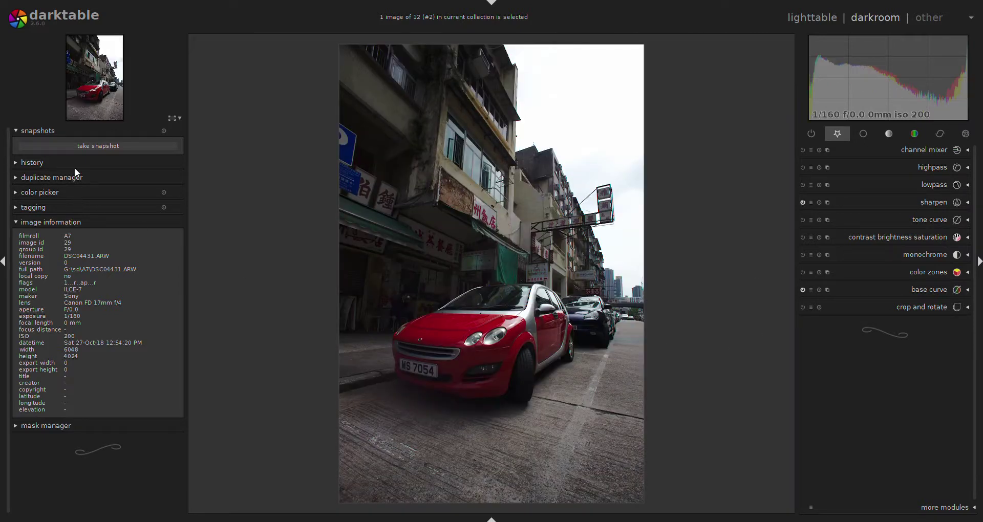
- Show the history and set contrast brightness saturation to brightness 0.17 and saturation 0.46
{"action": "left_click", "coordinate": [32, 163]}
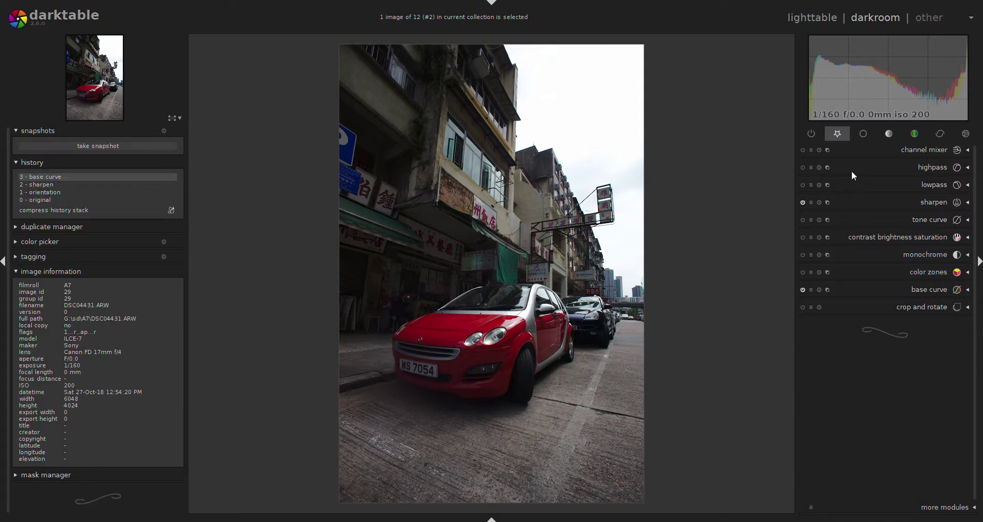
{"action": "left_click", "coordinate": [896, 239]}
{"action": "left_click", "coordinate": [889, 264]}
{"action": "left_click", "coordinate": [893, 265]}
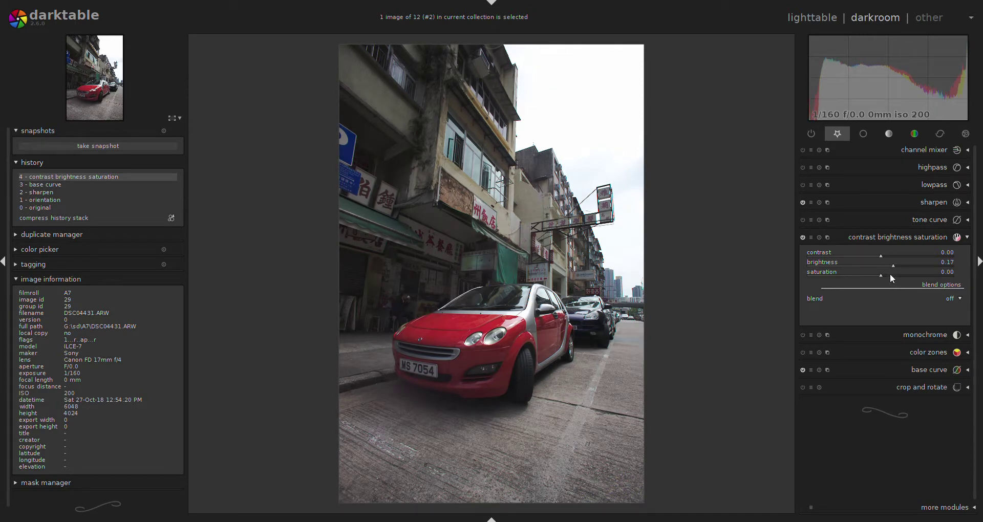
{"action": "left_click", "coordinate": [890, 274]}
{"action": "left_click", "coordinate": [901, 277]}
{"action": "left_click", "coordinate": [914, 276]}
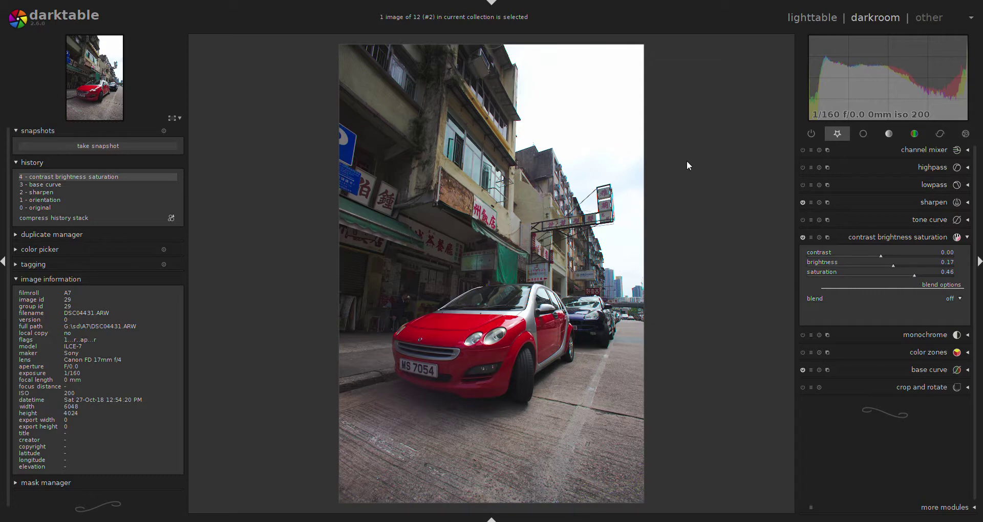
- Apply monochrome, shrinking its colour filter and placing it on the red-orange tones
{"action": "left_click", "coordinate": [911, 238]}
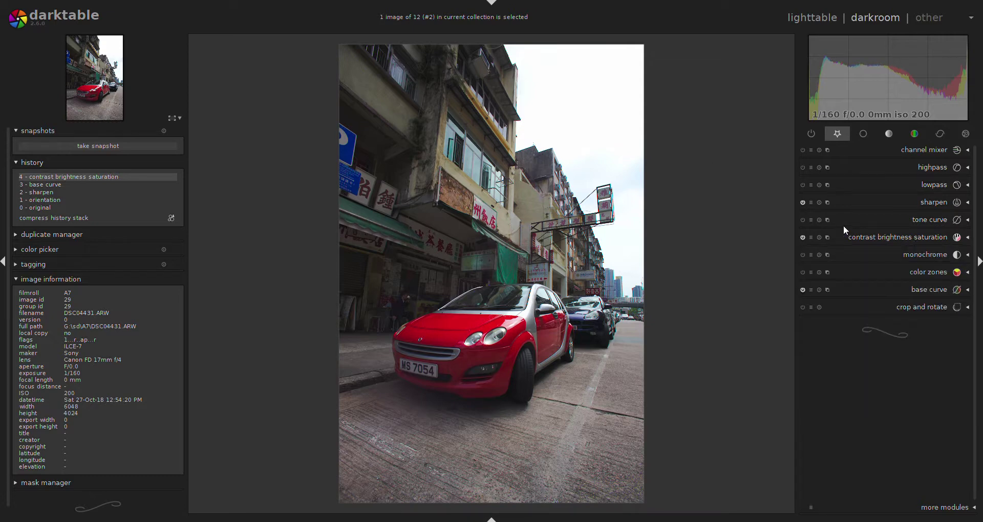
{"action": "left_click", "coordinate": [911, 256]}
{"action": "scroll", "coordinate": [894, 266], "scroll_direction": "up", "scroll_amount": 4}
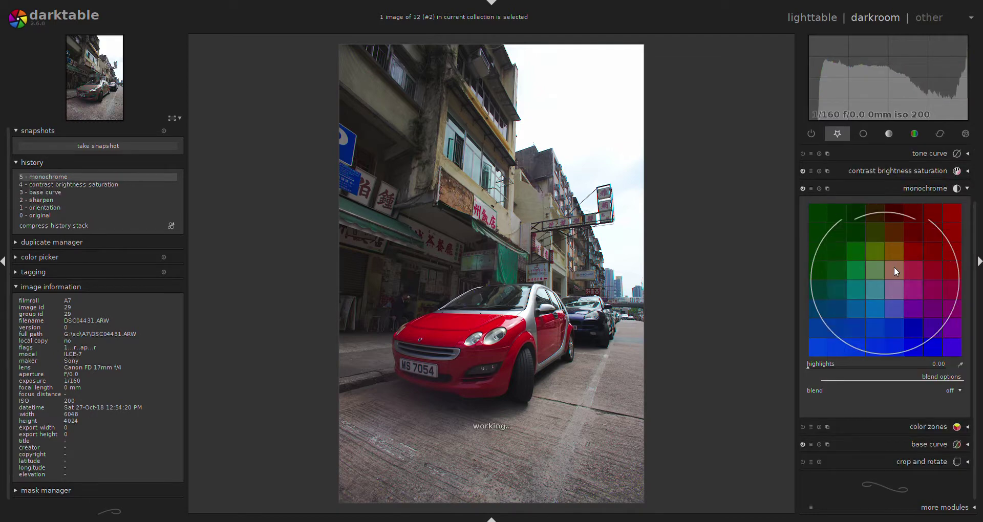
{"action": "left_click_drag", "start_coordinate": [894, 266], "coordinate": [911, 268]}
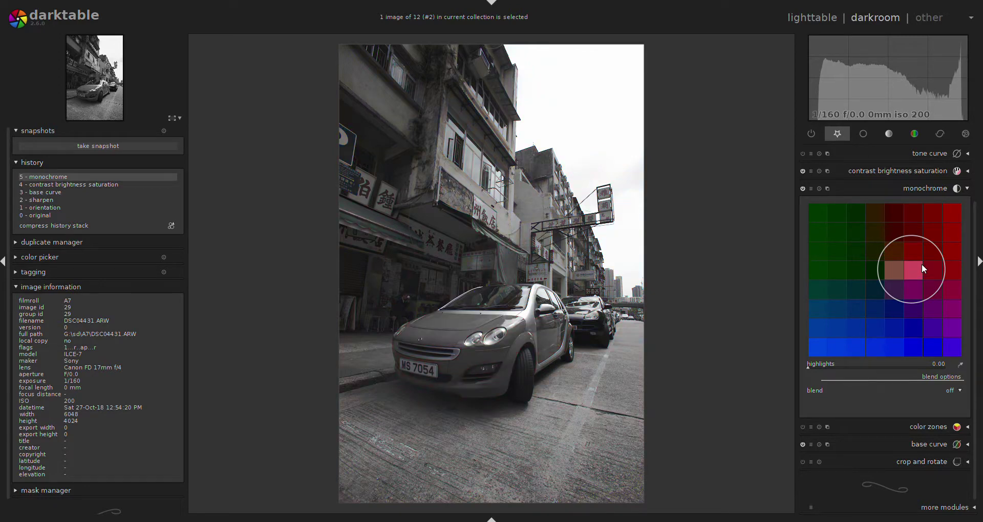
{"action": "left_click", "coordinate": [930, 267]}
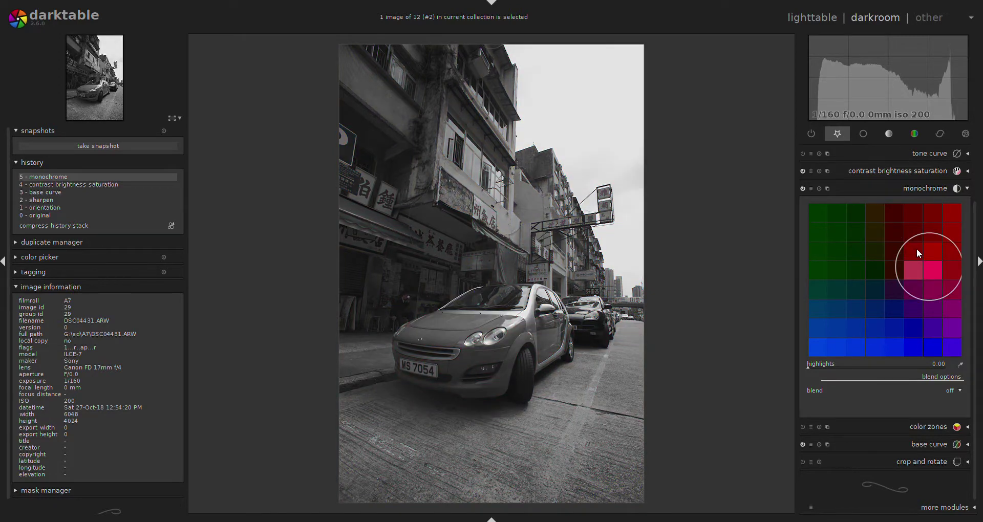
{"action": "left_click", "coordinate": [916, 248]}
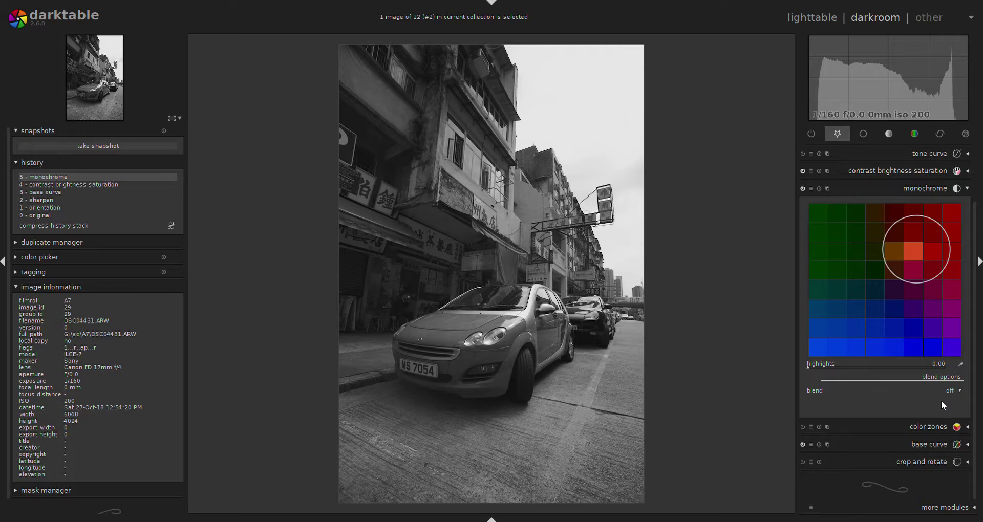
- Set the monochrome blending to a parametric mask
{"action": "left_click", "coordinate": [941, 400]}
{"action": "left_click", "coordinate": [931, 420]}
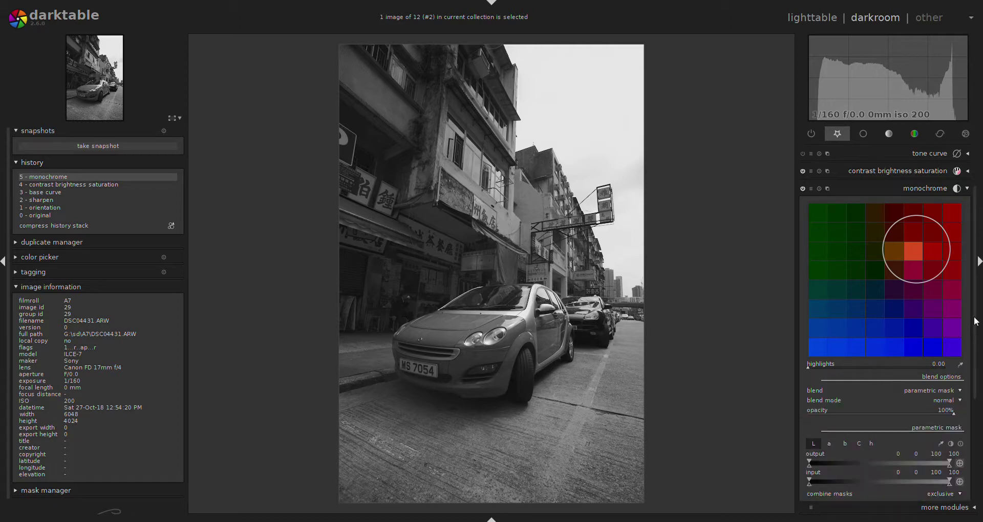
{"action": "left_click_drag", "start_coordinate": [976, 321], "coordinate": [982, 423]}
- Base the mask on hue sampled from the car's hood and narrow it to the reds
{"action": "left_click", "coordinate": [872, 279]}
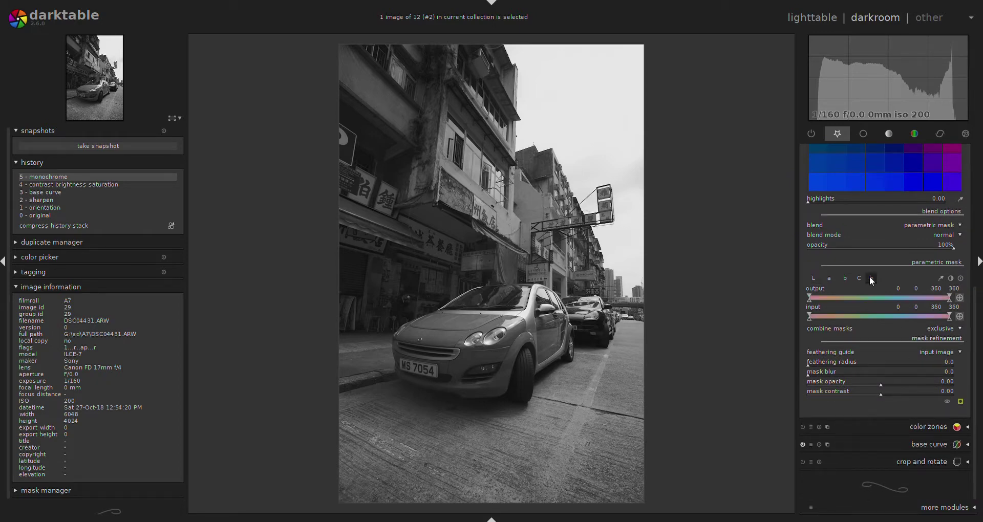
{"action": "left_click", "coordinate": [940, 278]}
{"action": "left_click", "coordinate": [455, 324]}
{"action": "left_click", "coordinate": [961, 403]}
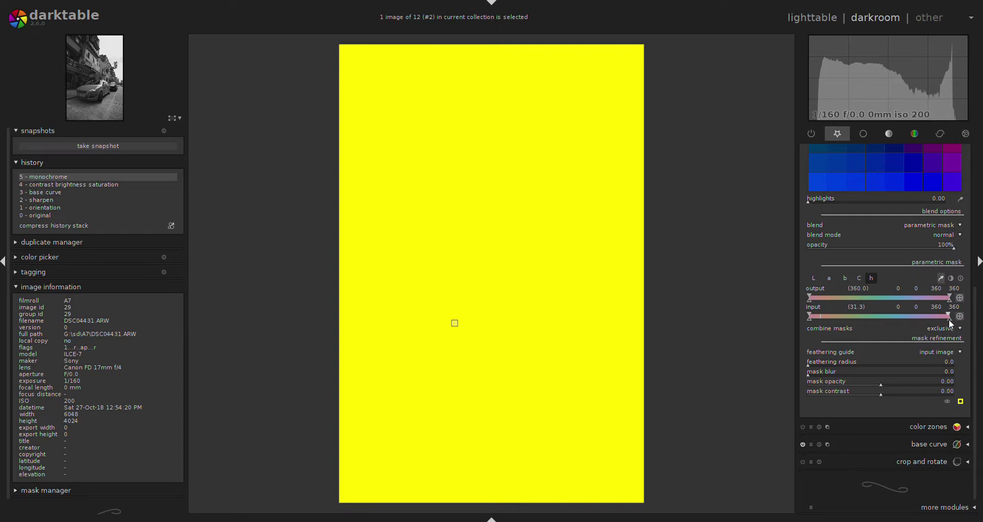
{"action": "left_click_drag", "start_coordinate": [949, 320], "coordinate": [825, 324]}
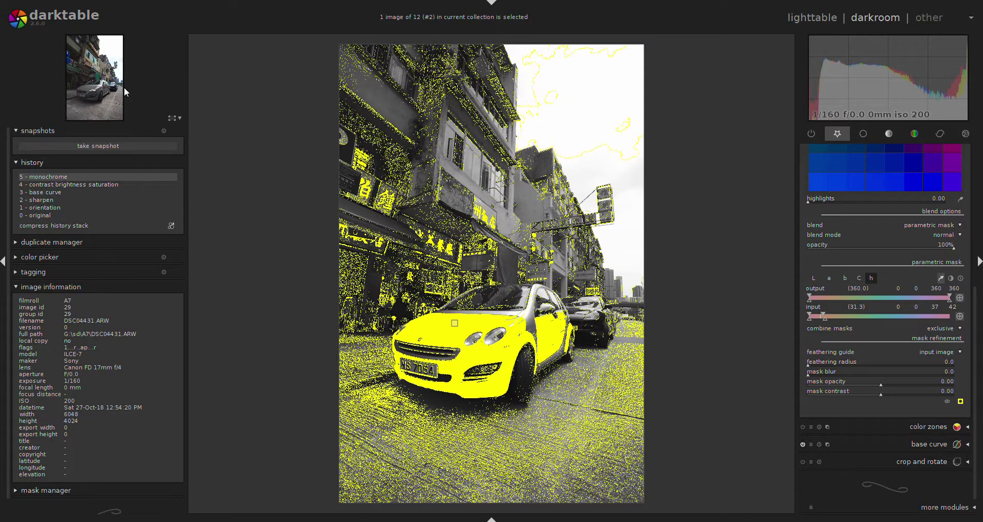
- Inspect the car's front, feather the mask to radius 9.6, and use drawn & parametric mask
{"action": "scroll", "coordinate": [494, 315], "scroll_direction": "up", "scroll_amount": 3}
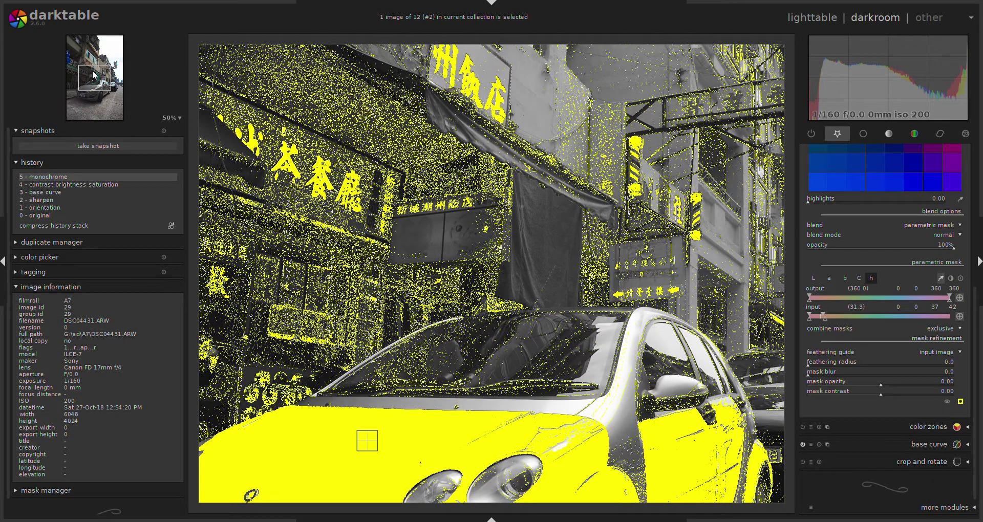
{"action": "left_click_drag", "start_coordinate": [95, 73], "coordinate": [96, 94]}
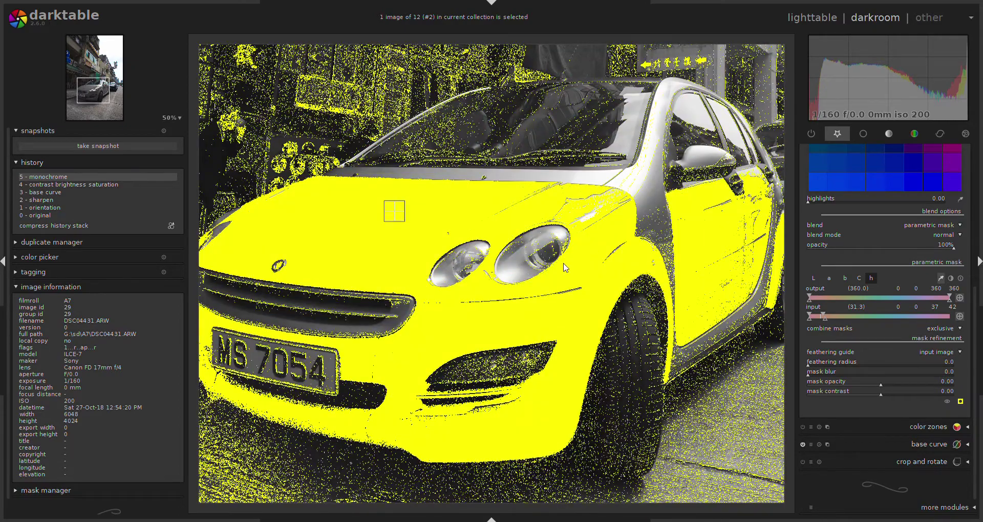
{"action": "scroll", "coordinate": [512, 266], "scroll_direction": "down", "scroll_amount": 1}
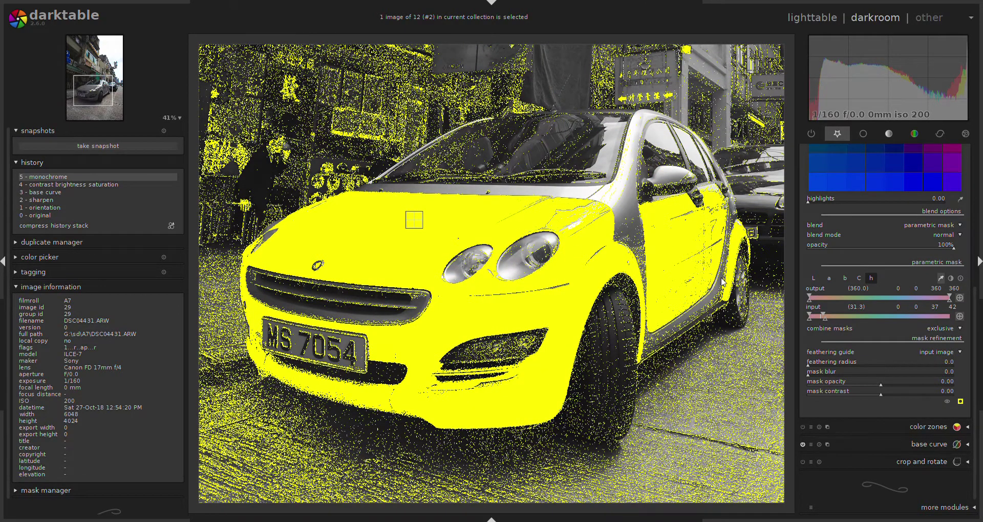
{"action": "left_click", "coordinate": [813, 364]}
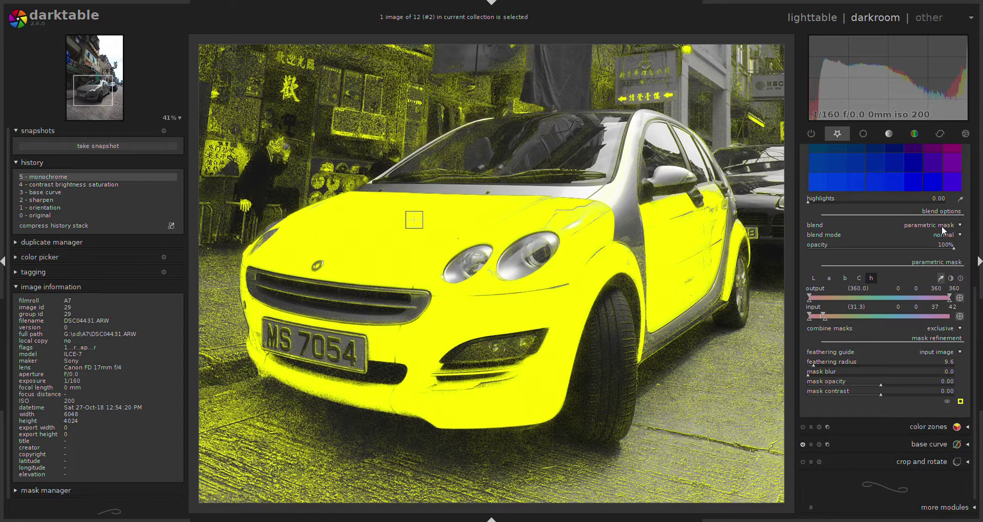
{"action": "scroll", "coordinate": [936, 235], "scroll_direction": "down", "scroll_amount": 1}
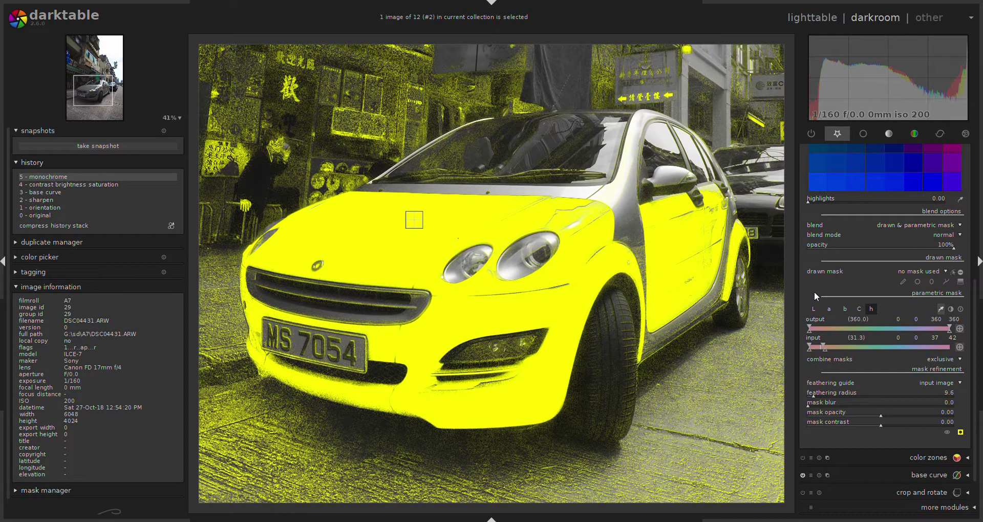
- Draw a closed path around the car from bumper through windshield and rear wheel
{"action": "left_click", "coordinate": [947, 282]}
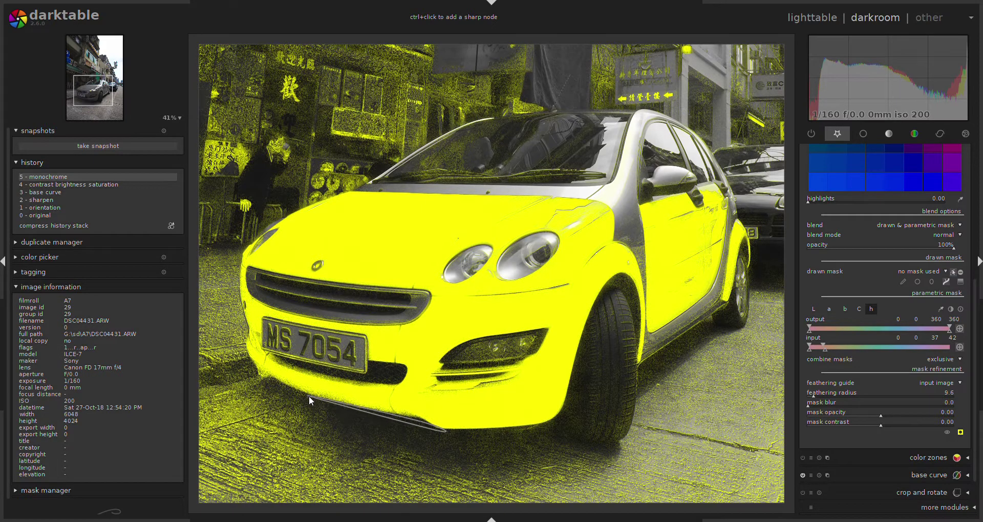
{"action": "left_click", "coordinate": [270, 381]}
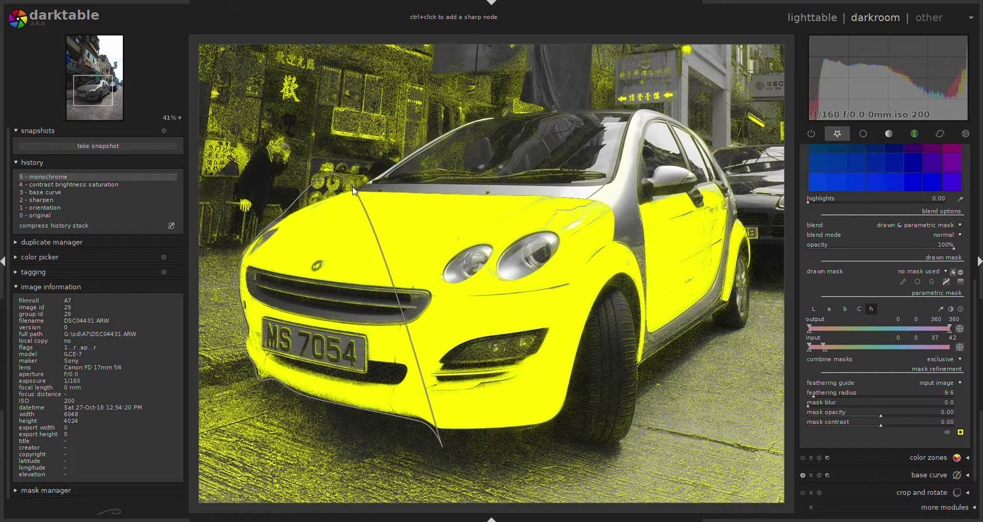
{"action": "left_click", "coordinate": [472, 121]}
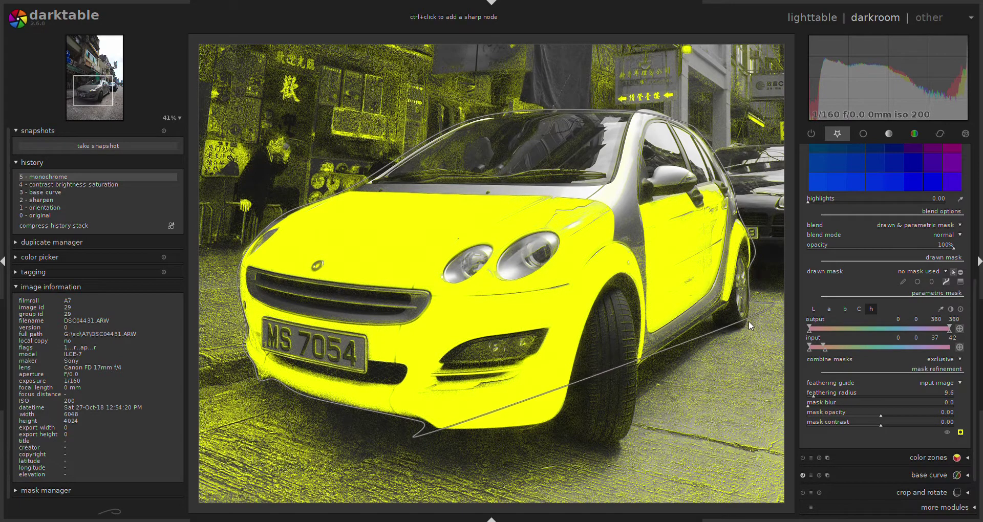
{"action": "left_click", "coordinate": [723, 330]}
{"action": "left_click", "coordinate": [639, 364]}
{"action": "left_click", "coordinate": [636, 422]}
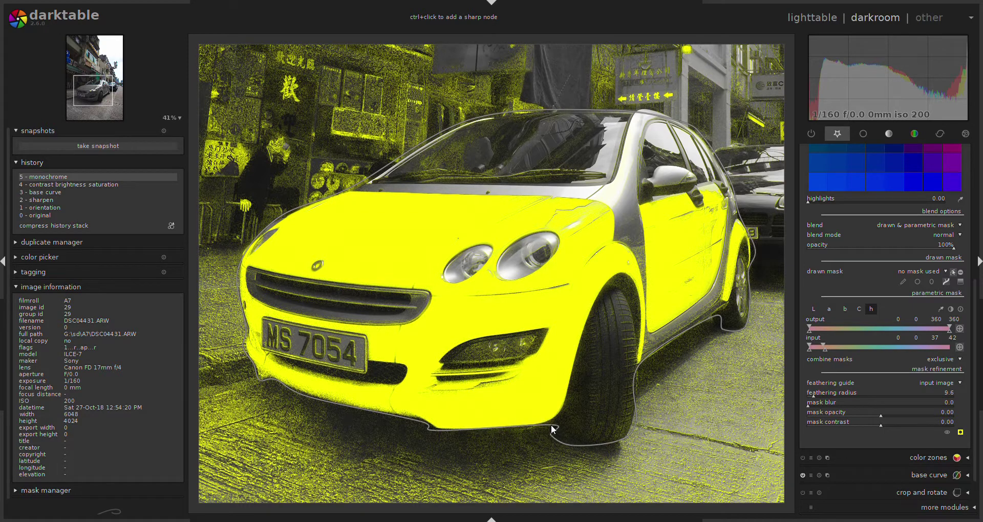
{"action": "left_click", "coordinate": [550, 425]}
{"action": "right_click", "coordinate": [523, 428]}
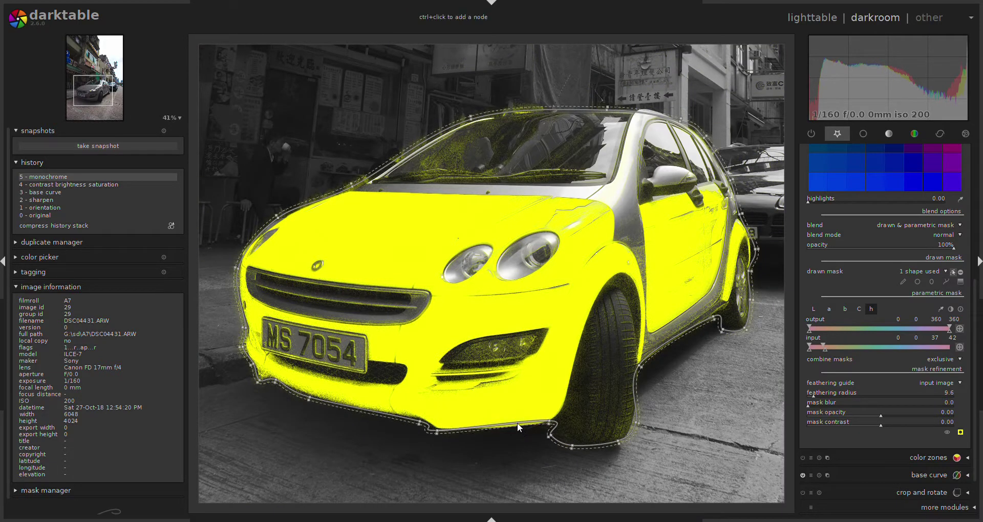
- Tweak the outline, then invert and inclusively combine the masks so only the car stays red
{"action": "left_click_drag", "start_coordinate": [515, 424], "coordinate": [521, 427]}
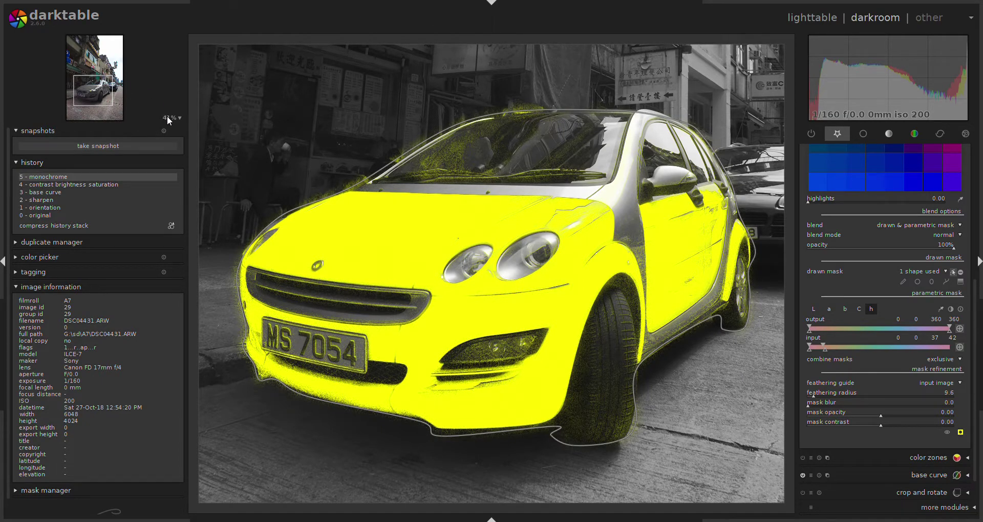
{"action": "key", "text": "alt+3"}
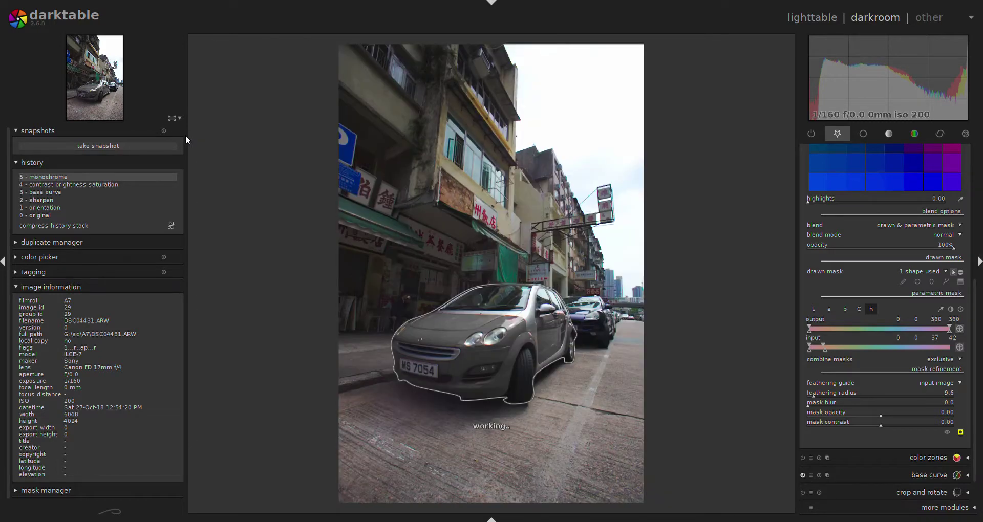
{"action": "left_click", "coordinate": [962, 273]}
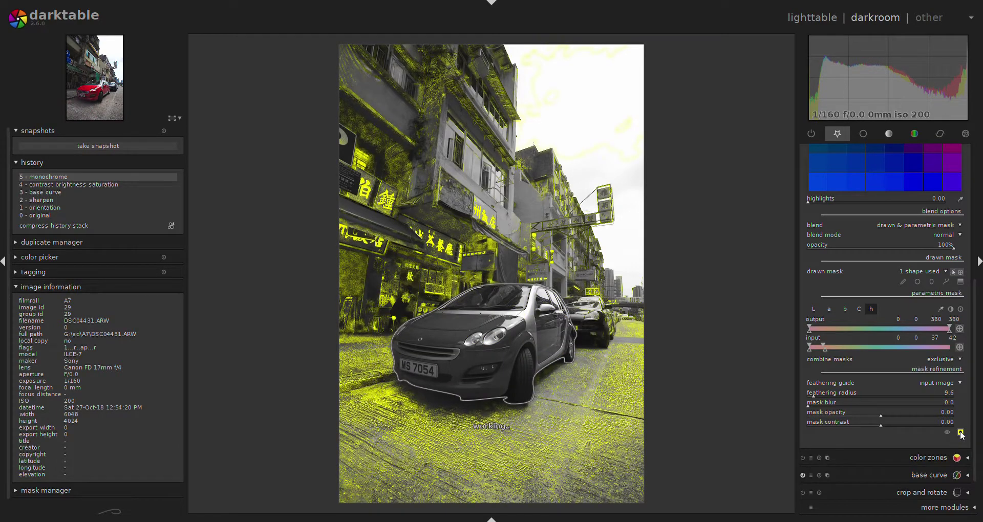
{"action": "left_click", "coordinate": [961, 434]}
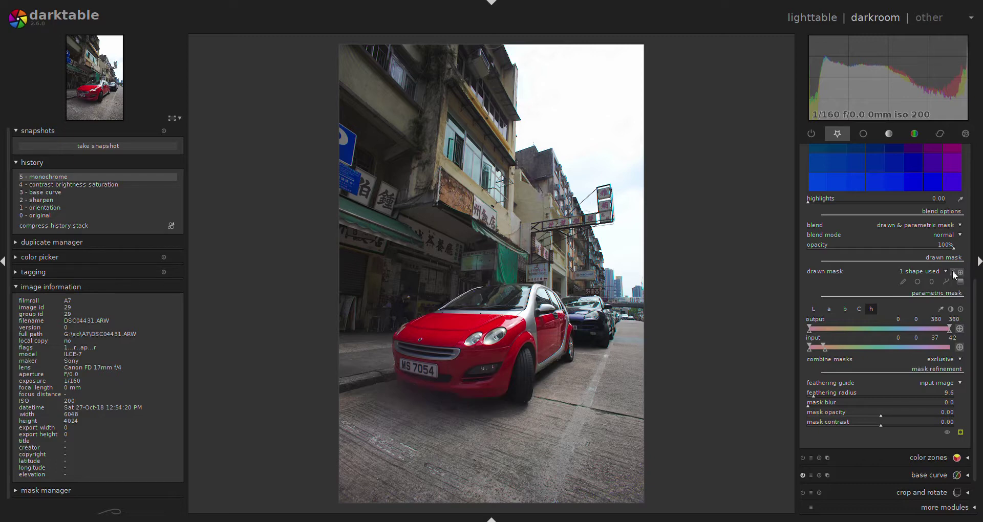
{"action": "left_click", "coordinate": [950, 309]}
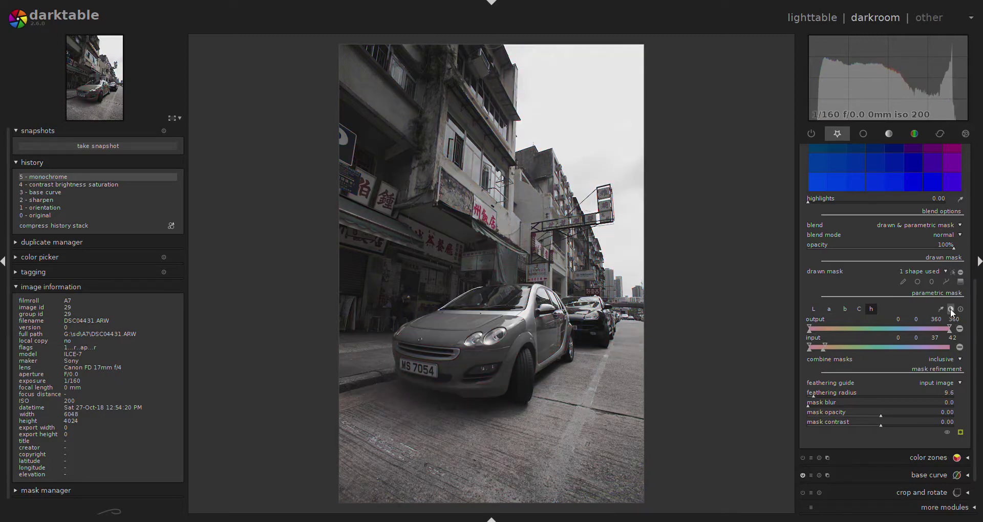
{"action": "left_click", "coordinate": [961, 272]}
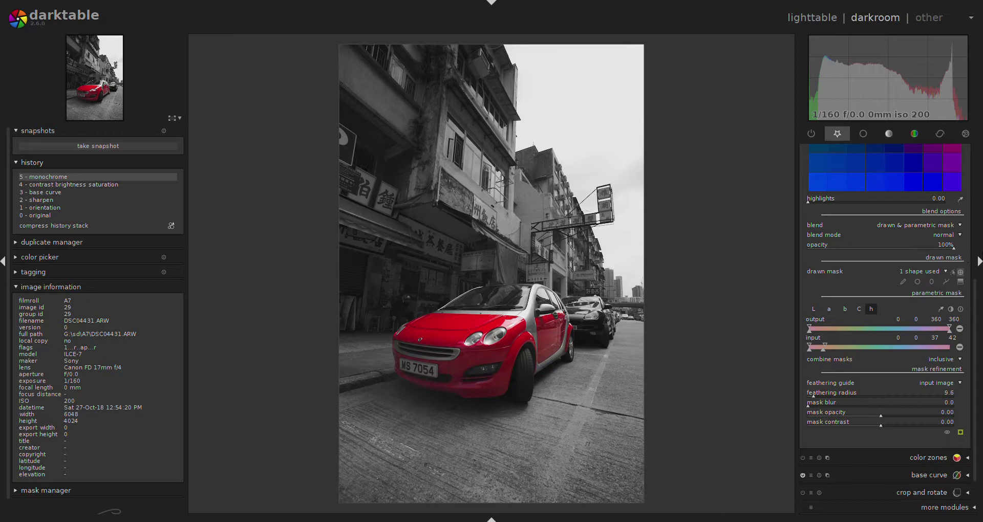
- Add highpass with sharpness set to 99%
{"action": "scroll", "coordinate": [974, 250], "scroll_direction": "up", "scroll_amount": 8}
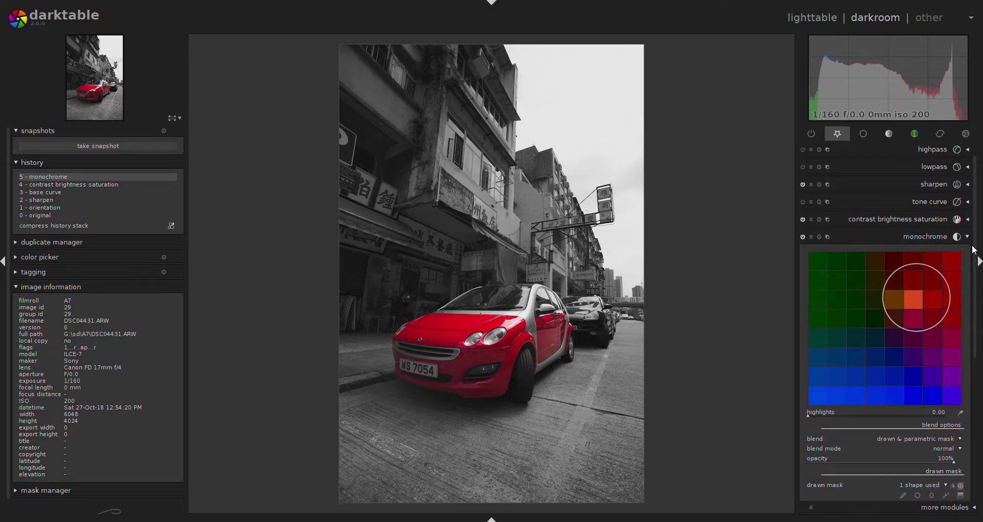
{"action": "left_click", "coordinate": [929, 232]}
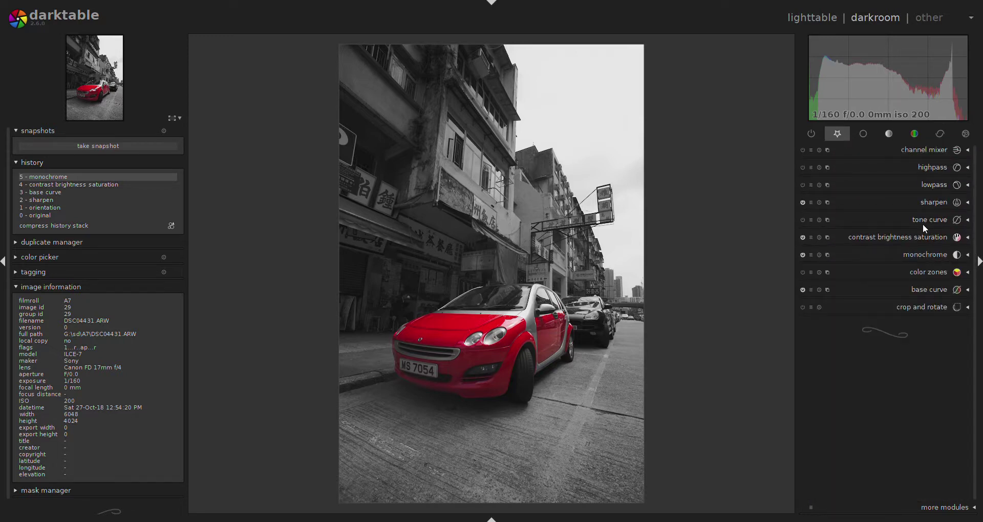
{"action": "left_click", "coordinate": [931, 168]}
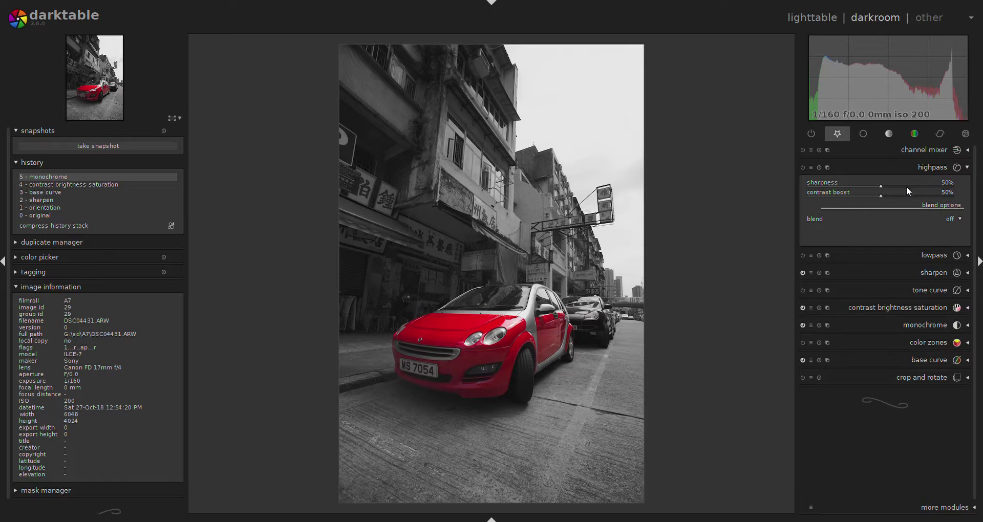
{"action": "left_click_drag", "start_coordinate": [881, 186], "coordinate": [954, 187]}
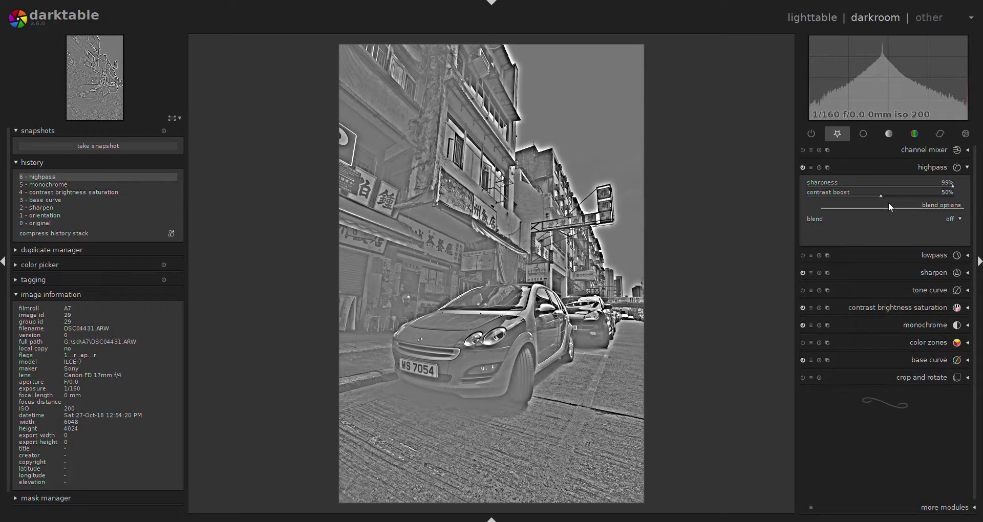
{"action": "left_click_drag", "start_coordinate": [882, 195], "coordinate": [822, 196]}
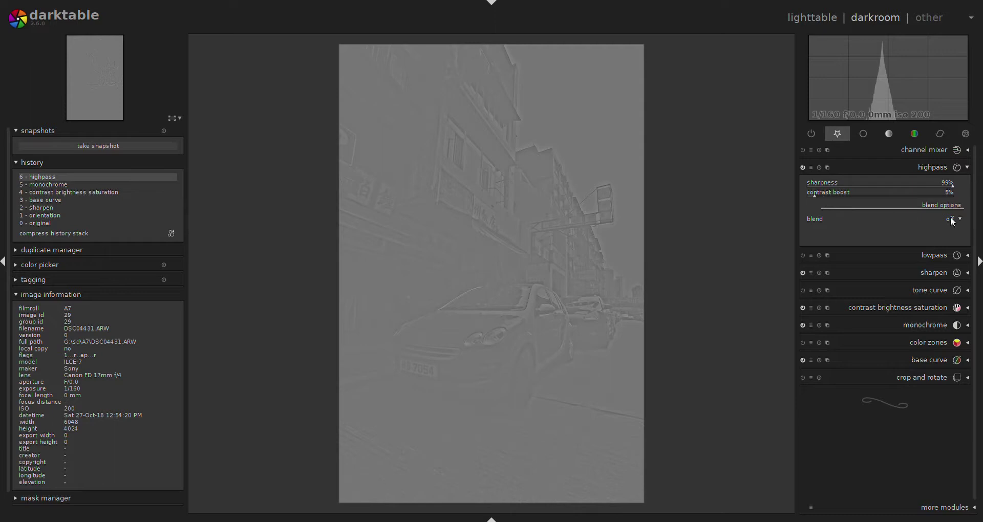
- Blend highpass in overlay mode through a parametric mask with contrast boost 26%
{"action": "left_click", "coordinate": [927, 248]}
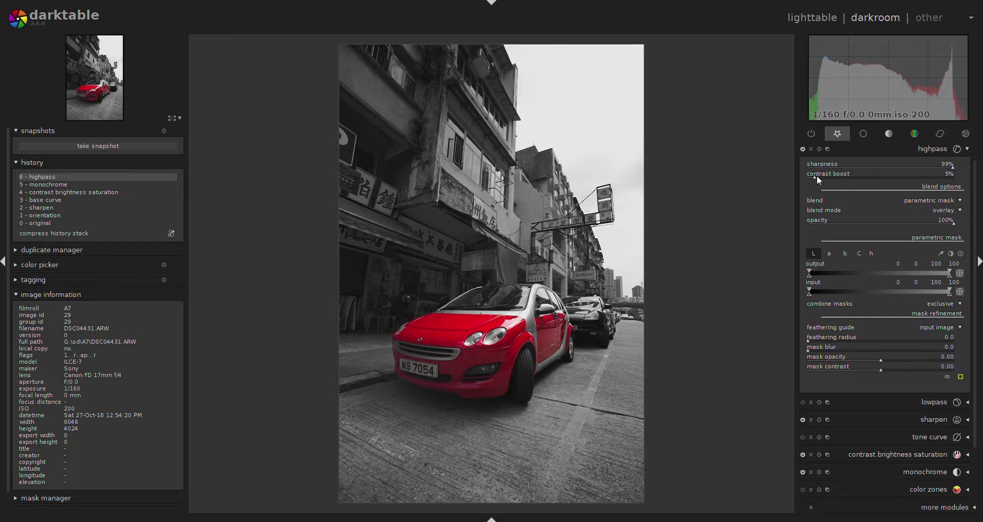
{"action": "left_click_drag", "start_coordinate": [817, 176], "coordinate": [829, 178]}
{"action": "left_click", "coordinate": [837, 179]}
{"action": "left_click", "coordinate": [846, 178]}
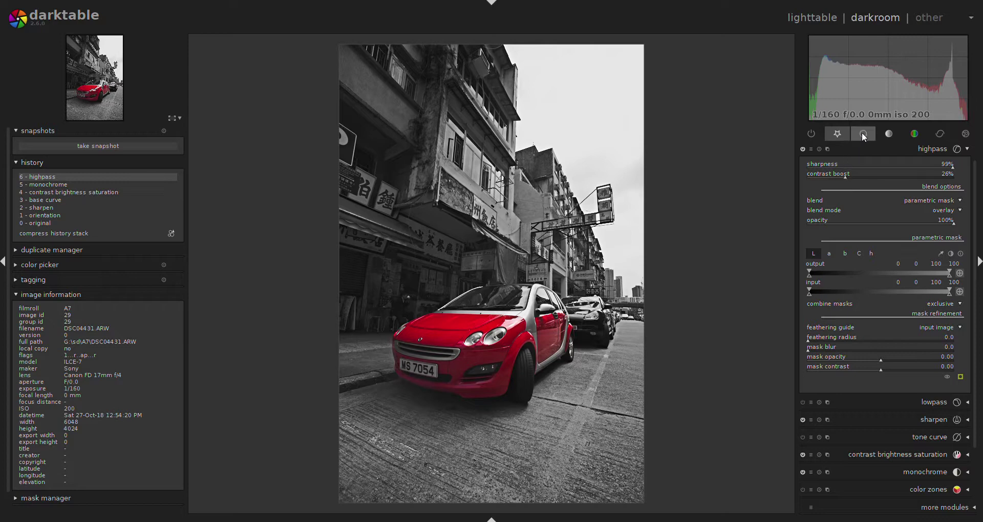
{"action": "left_click", "coordinate": [932, 149]}
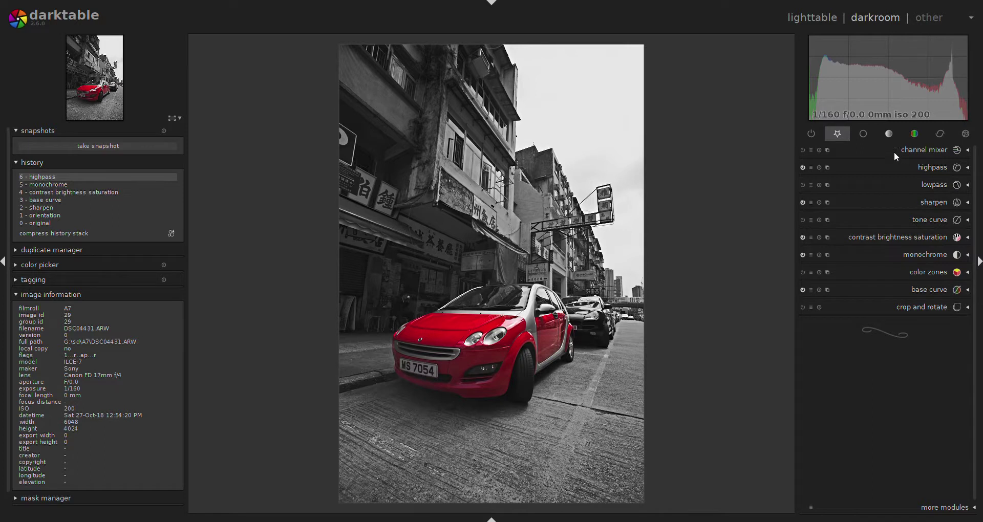
- Crop the right and bottom edges inward to roughly 3808x5031
{"action": "left_click", "coordinate": [865, 135]}
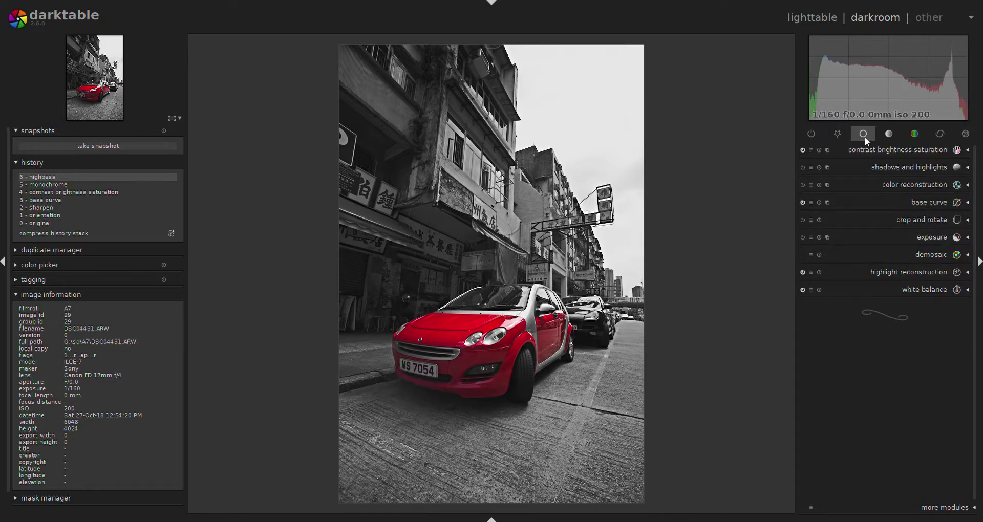
{"action": "left_click", "coordinate": [927, 224]}
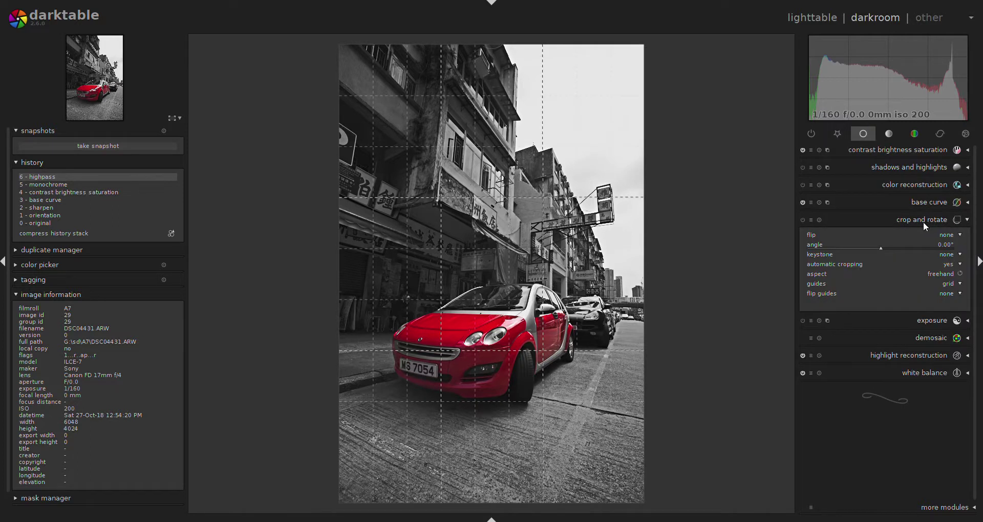
{"action": "mouse_move", "coordinate": [648, 250]}
{"action": "left_mouse_down"}
{"action": "mouse_move", "coordinate": [622, 250]}
{"action": "mouse_move", "coordinate": [633, 253]}
{"action": "left_mouse_up"}
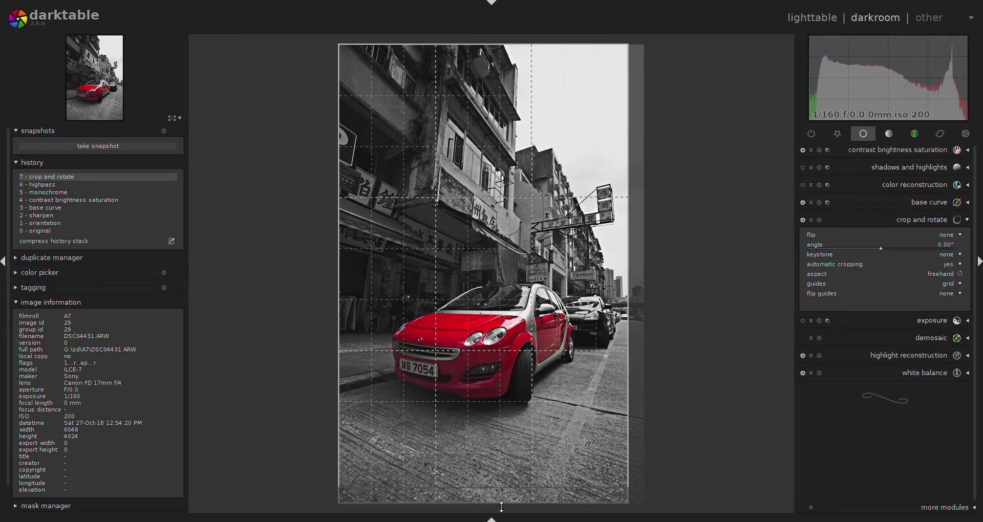
{"action": "left_click_drag", "start_coordinate": [503, 504], "coordinate": [504, 433]}
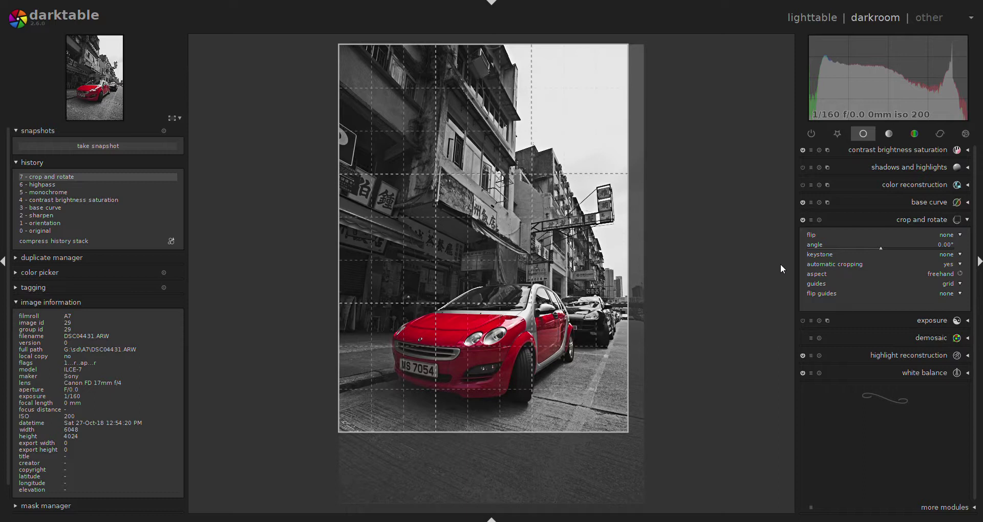
{"action": "left_click", "coordinate": [919, 221]}
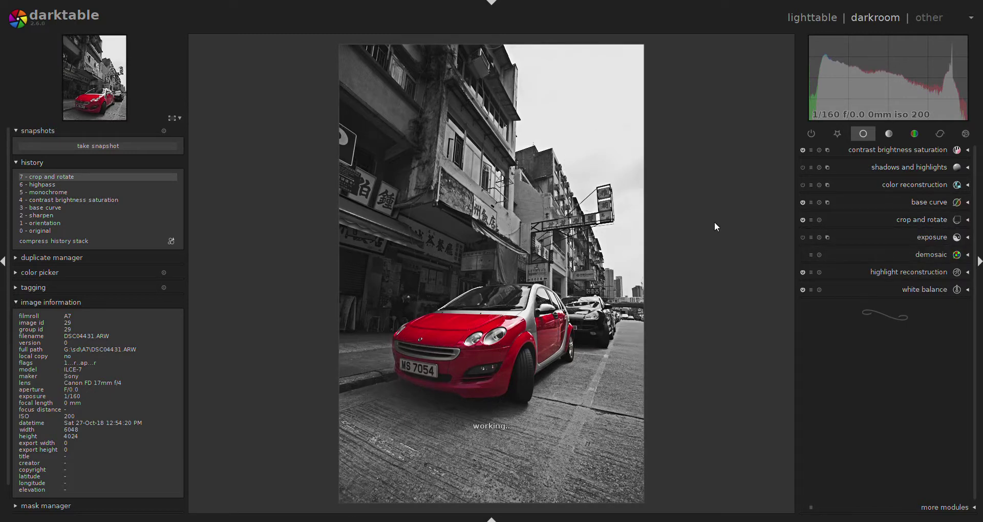